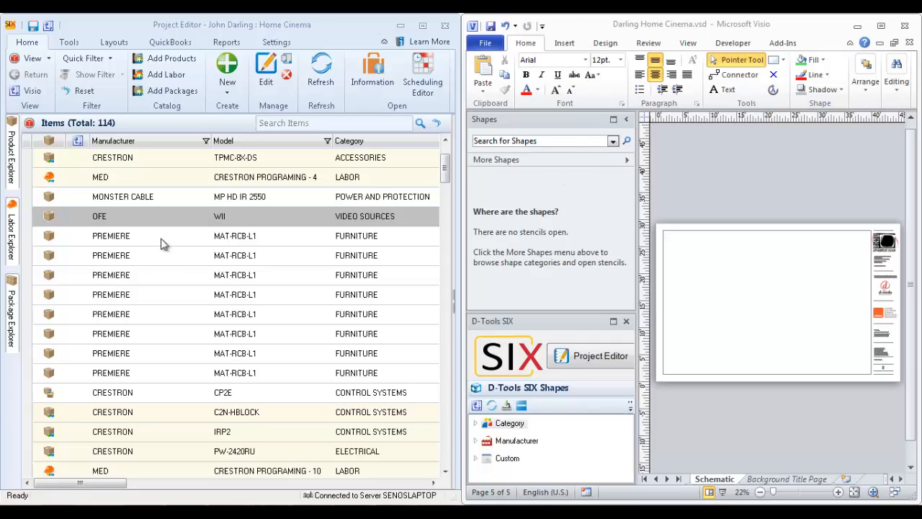
pyautogui.scroll(-1, 270, 247)
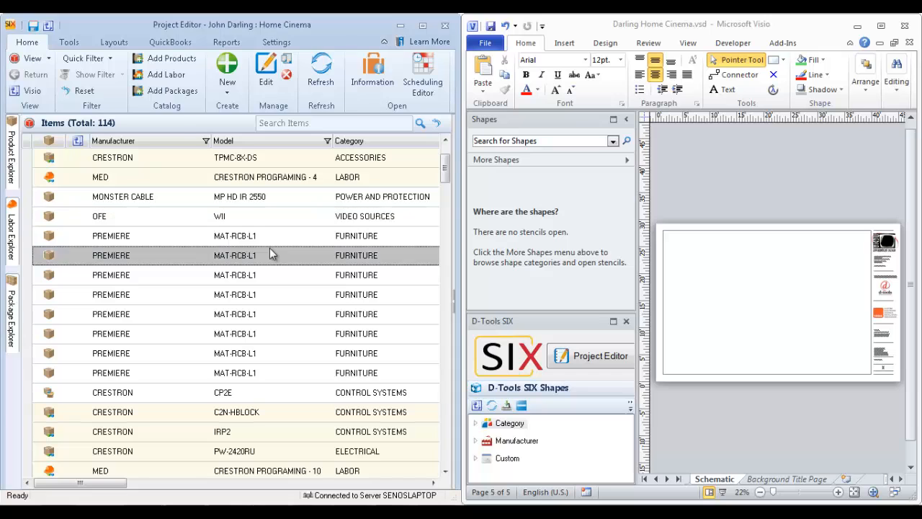
pyautogui.scroll(-1, 269, 248)
pyautogui.scroll(-1, 270, 248)
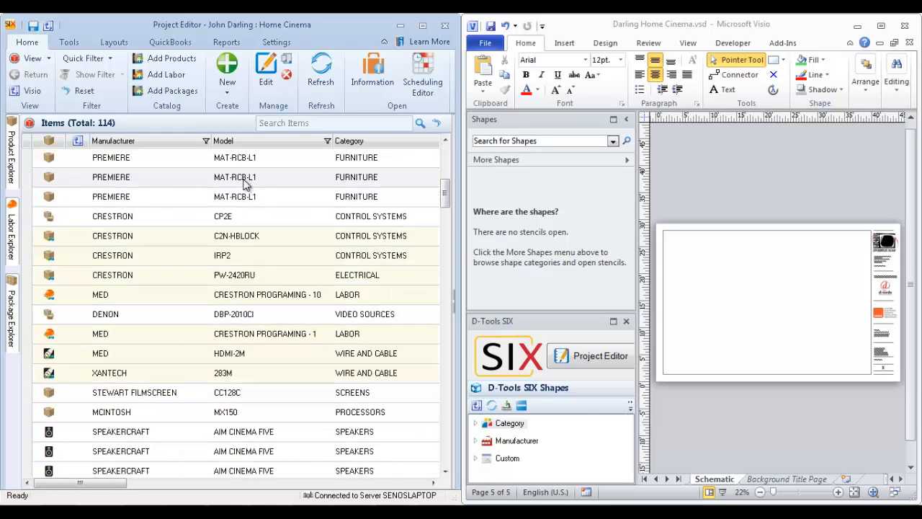
pyautogui.scroll(-1, 258, 317)
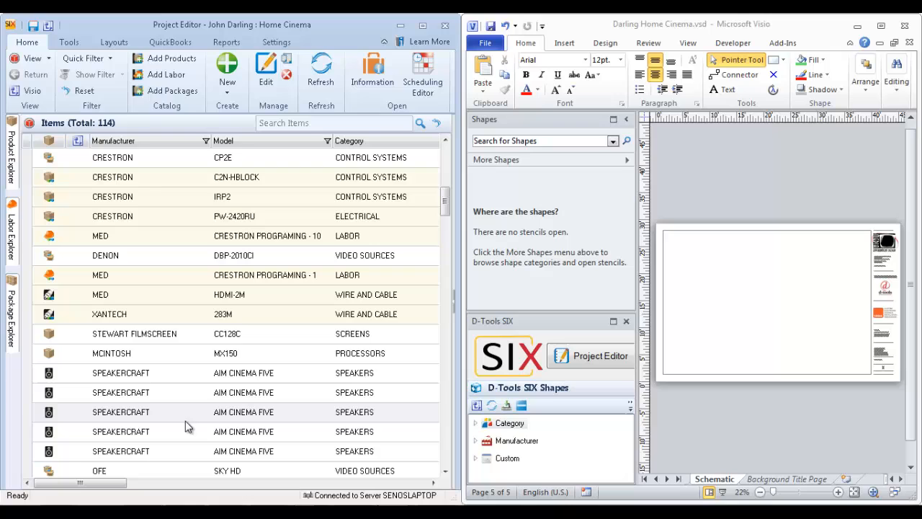
# Place the McIntosh MX150 processor block near the centre of the schematic page.
pyautogui.click(173, 353)
pyautogui.moveTo(173, 354); pyautogui.dragTo(752, 303)
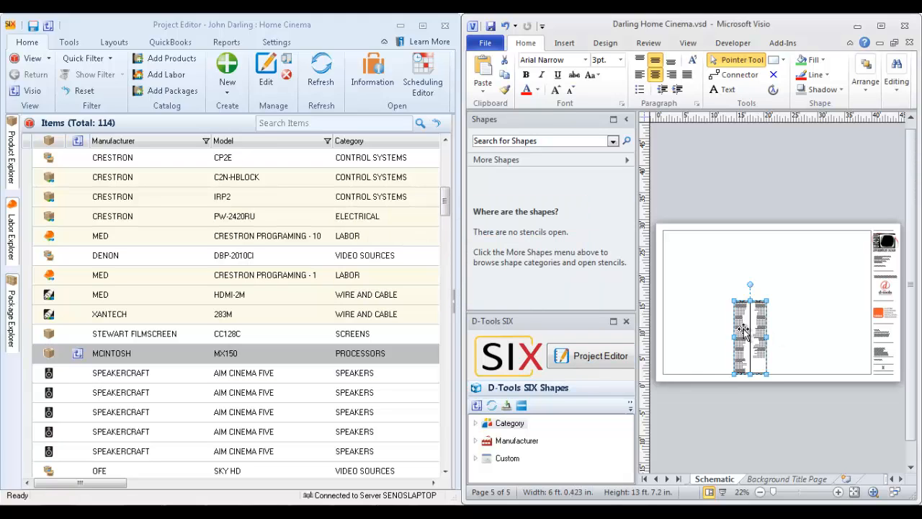
pyautogui.moveTo(742, 332)
pyautogui.mouseDown()
pyautogui.moveTo(755, 295)
pyautogui.moveTo(777, 304)
pyautogui.mouseUp()
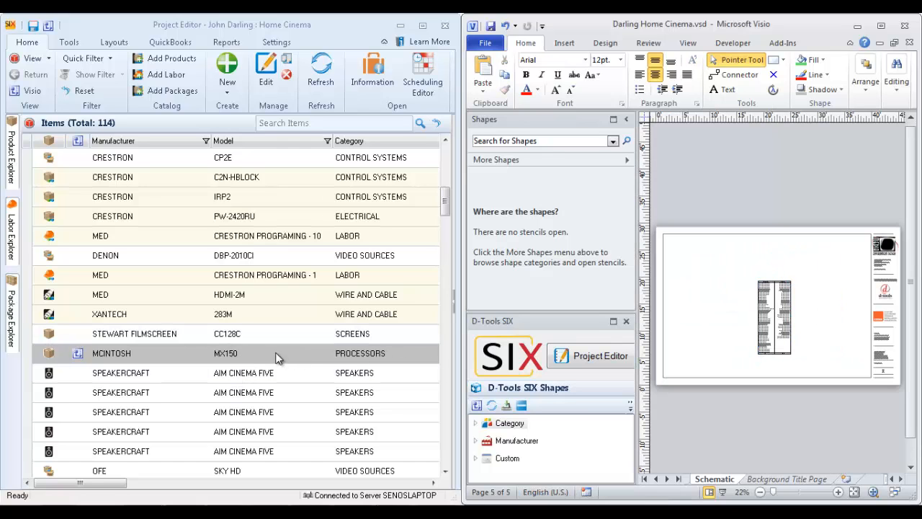
pyautogui.scroll(-3, 241, 358)
pyautogui.scroll(-3, 278, 358)
pyautogui.scroll(-3, 278, 358)
pyautogui.scroll(-3, 278, 358)
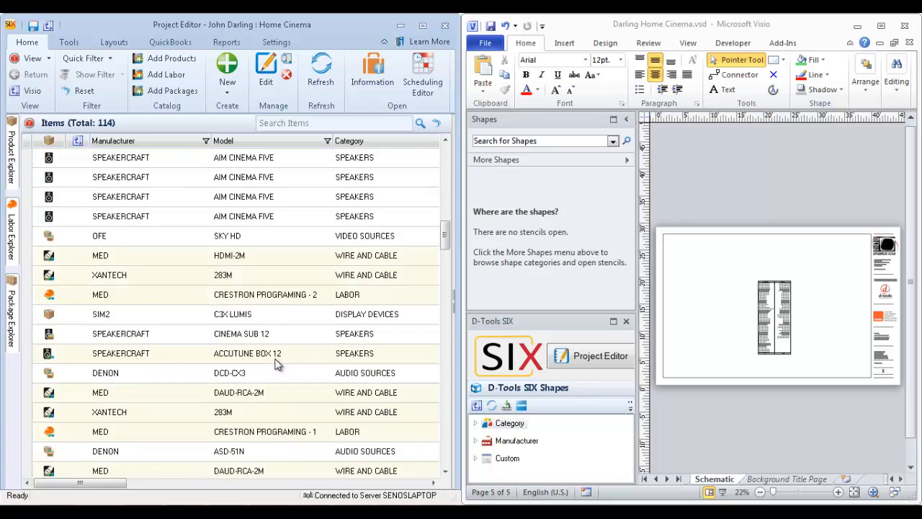
pyautogui.scroll(-3, 278, 358)
pyautogui.scroll(-3, 279, 358)
# Add the SpeakerCraft AIM Cinema Five speaker and the MED SPK-14/2 speaker cable beside the processor.
pyautogui.click(162, 412)
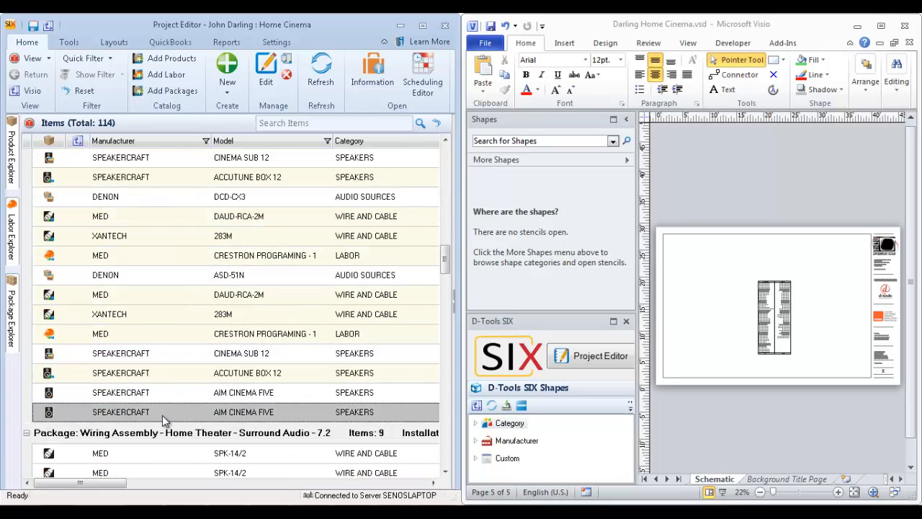
pyautogui.moveTo(883, 375); pyautogui.dragTo(829, 325)
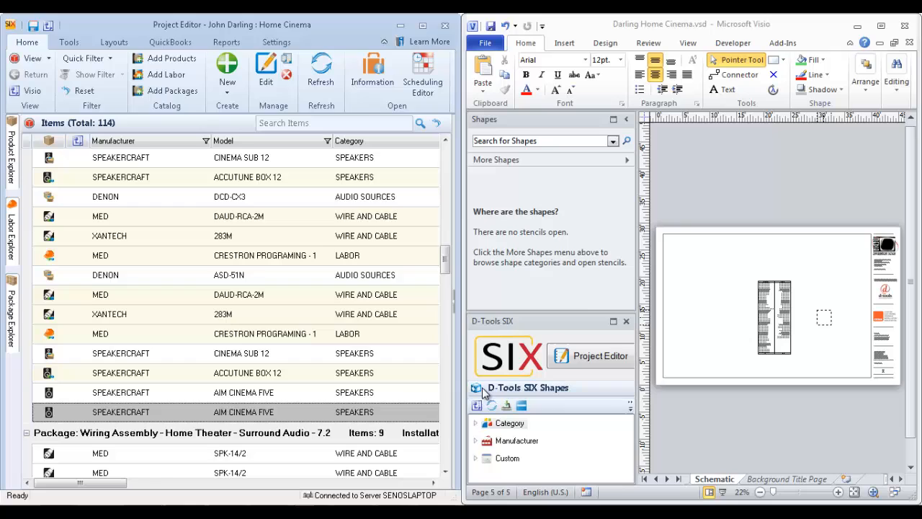
pyautogui.click(176, 453)
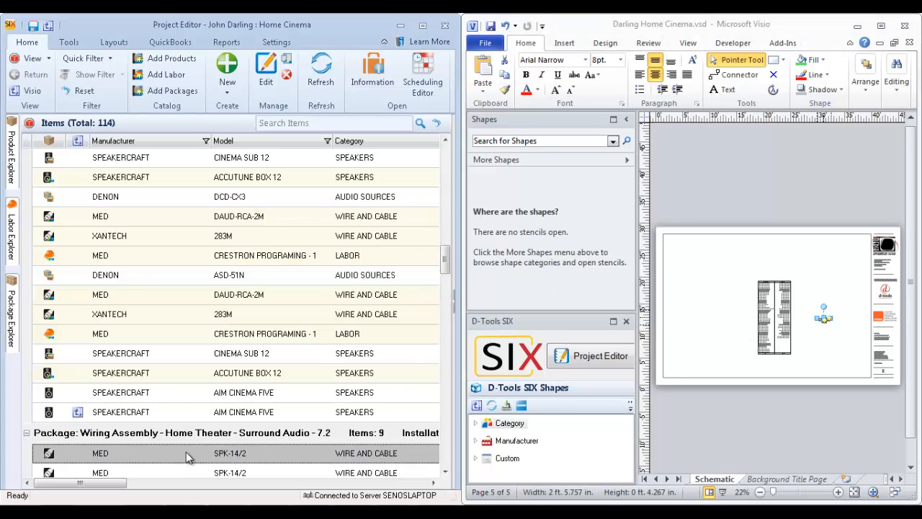
pyautogui.moveTo(182, 460); pyautogui.dragTo(814, 343)
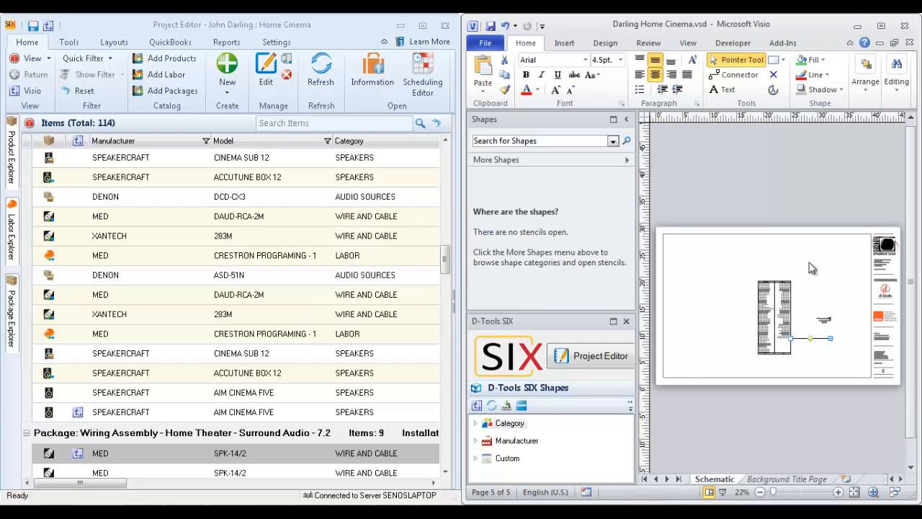
# Maximize the Visio window and zoom in on the processor, cable and speaker area.
pyautogui.click(881, 26)
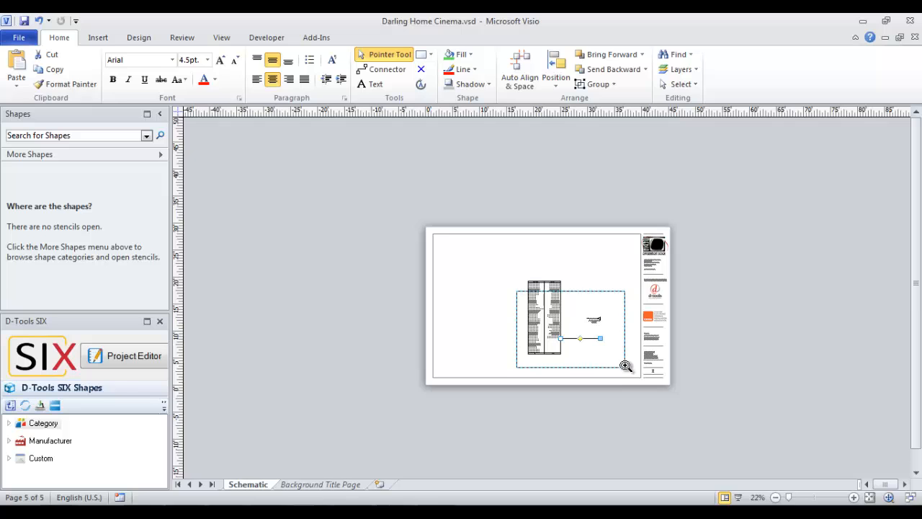
pyautogui.keyDown('ctrl'); pyautogui.keyDown('shift'); pyautogui.moveTo(513, 288); pyautogui.dragTo(623, 367); pyautogui.keyUp('shift'); pyautogui.keyUp('ctrl')
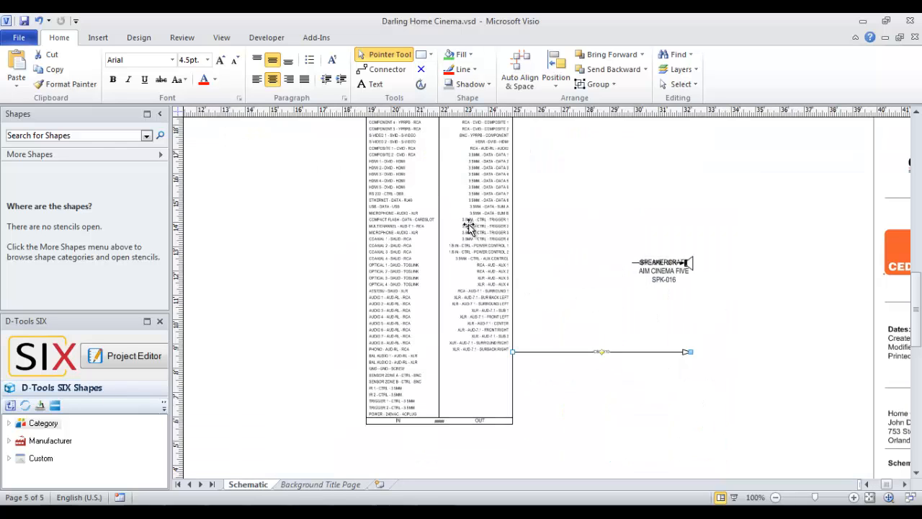
pyautogui.scroll(1, 416, 298)
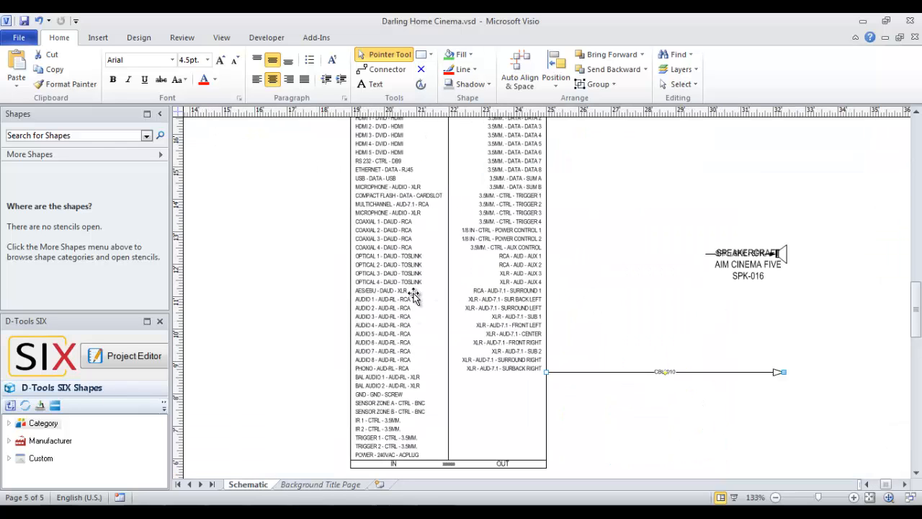
pyautogui.doubleClick(502, 232)
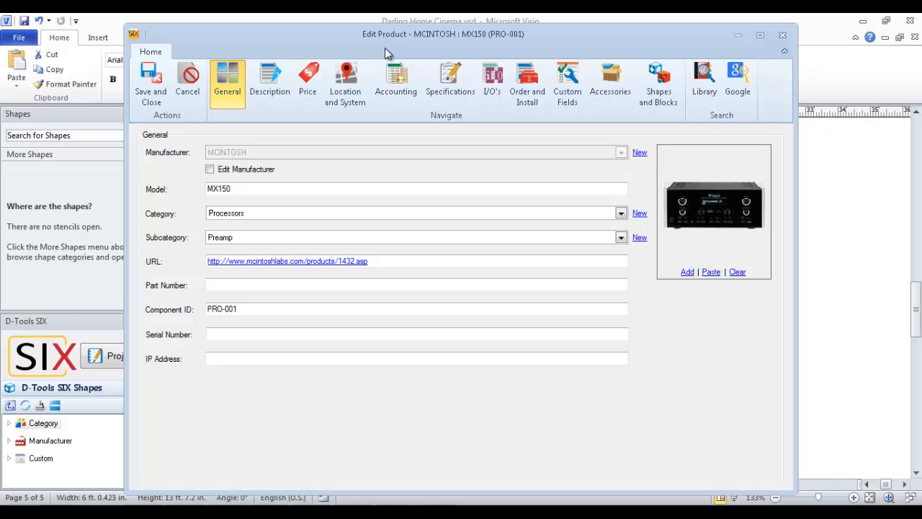
pyautogui.click(497, 87)
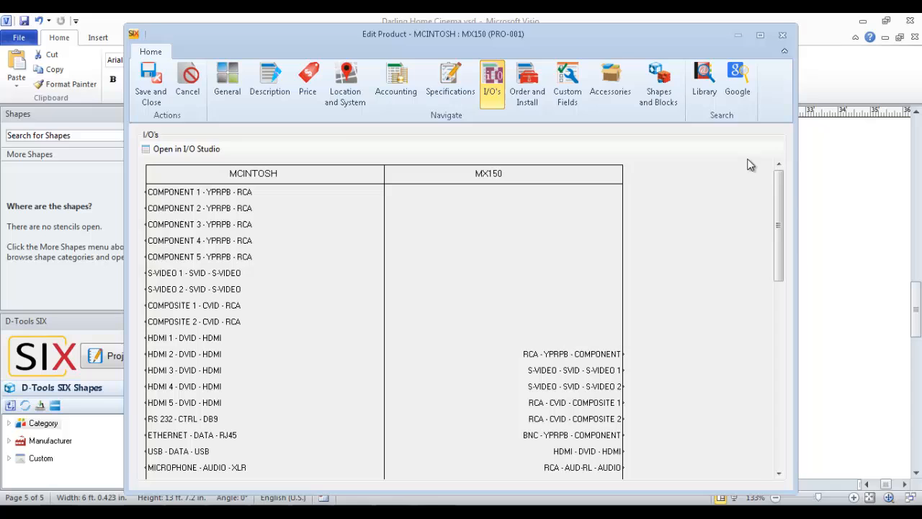
pyautogui.click(782, 35)
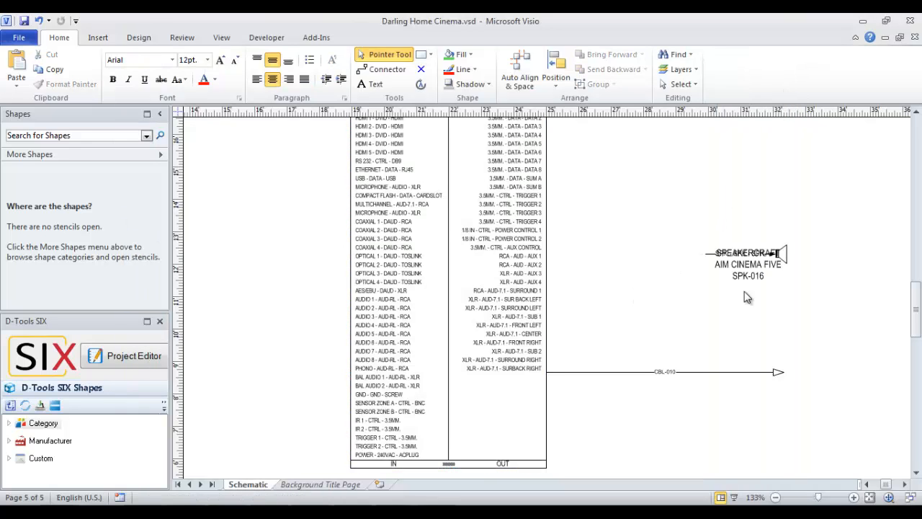
# Stretch the SpeakerCraft speaker shape wider so its AIM Cinema Five label reads clearly.
pyautogui.click(749, 259)
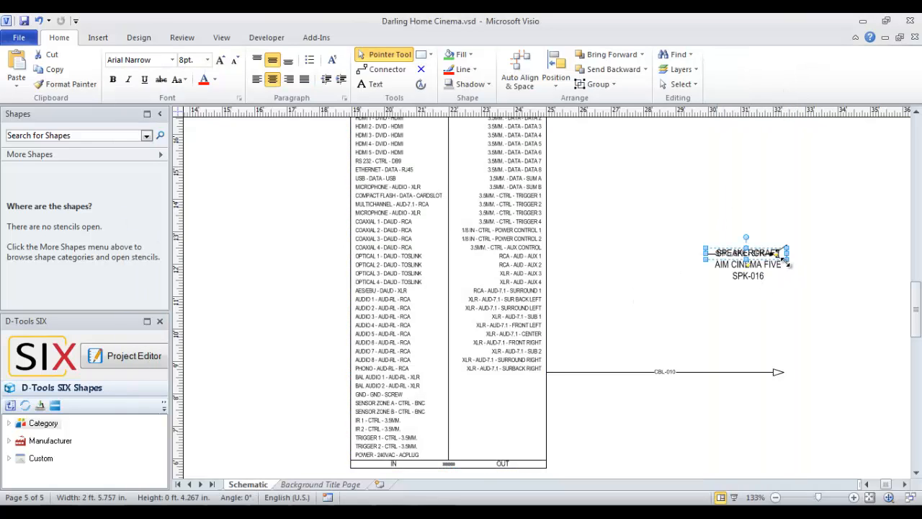
pyautogui.moveTo(788, 262); pyautogui.dragTo(842, 265)
pyautogui.click(814, 303)
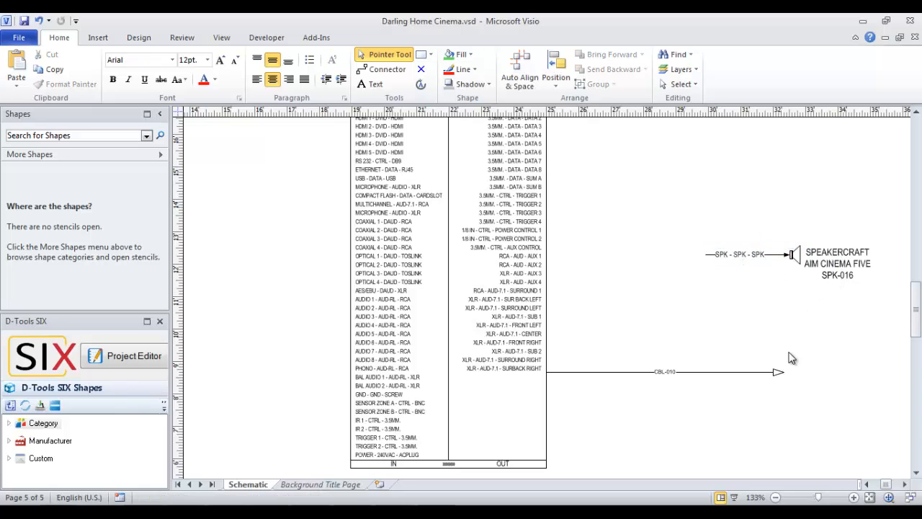
# Attach the start of cable CBL-010 to the MX150's XLR SUR BACK LEFT output.
pyautogui.click(602, 373)
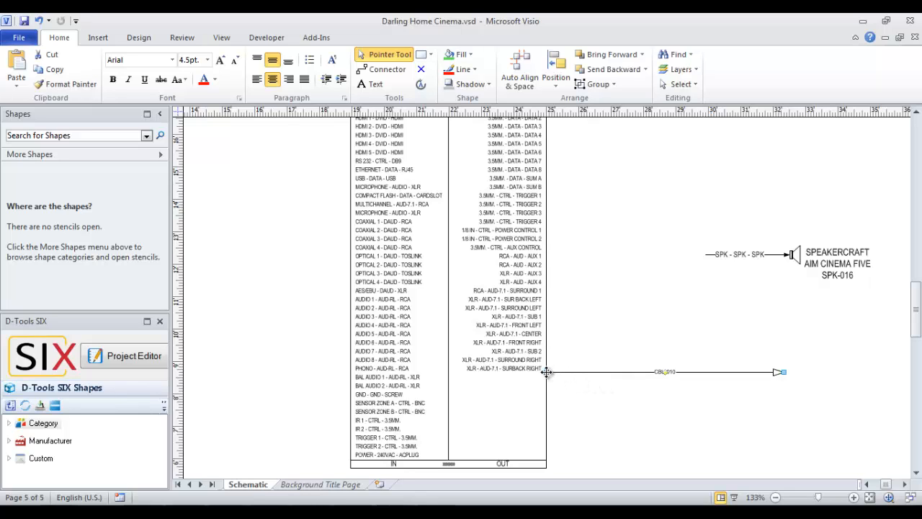
pyautogui.moveTo(547, 372)
pyautogui.mouseDown()
pyautogui.moveTo(592, 282)
pyautogui.moveTo(594, 223)
pyautogui.mouseUp()
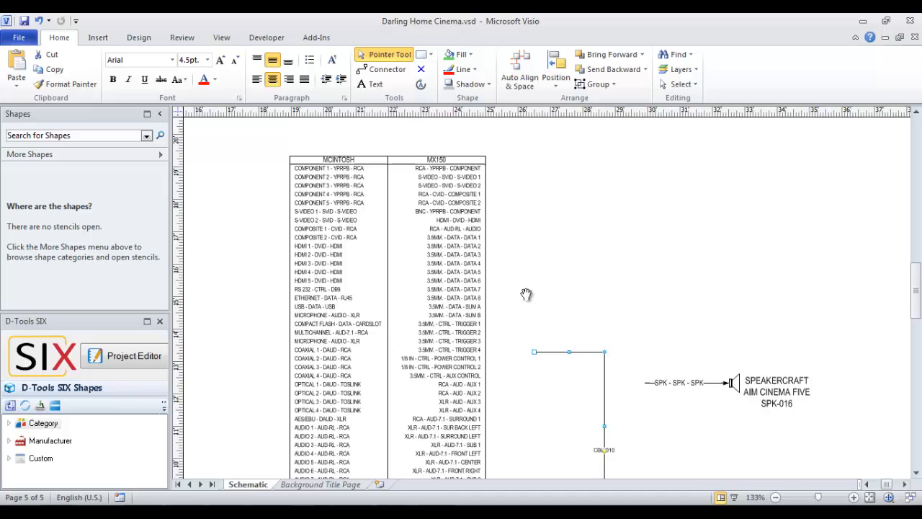
pyautogui.moveTo(526, 294); pyautogui.dragTo(531, 285)
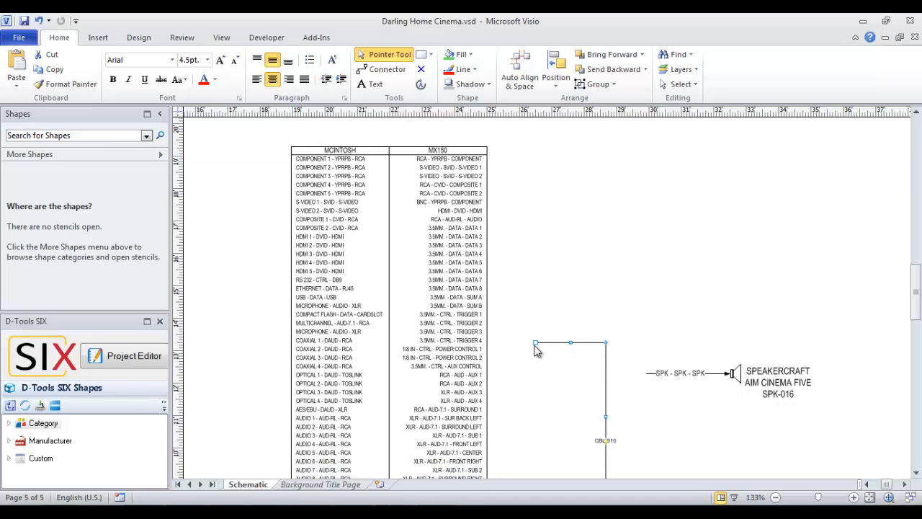
pyautogui.moveTo(535, 343)
pyautogui.mouseDown()
pyautogui.moveTo(495, 421)
pyautogui.moveTo(488, 418)
pyautogui.mouseUp()
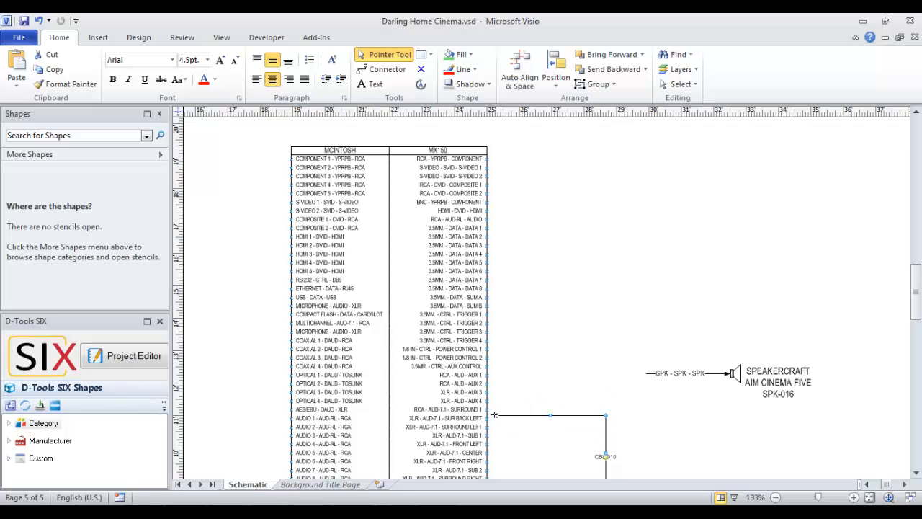
pyautogui.scroll(-1, 587, 398)
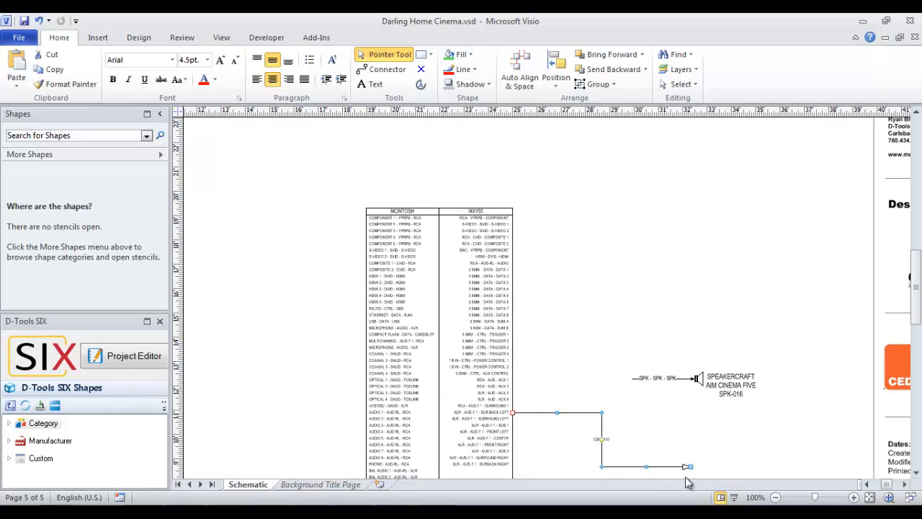
# Attach the cable's other end to the AIM Cinema Five speaker's SPK input.
pyautogui.moveTo(689, 466); pyautogui.dragTo(631, 378)
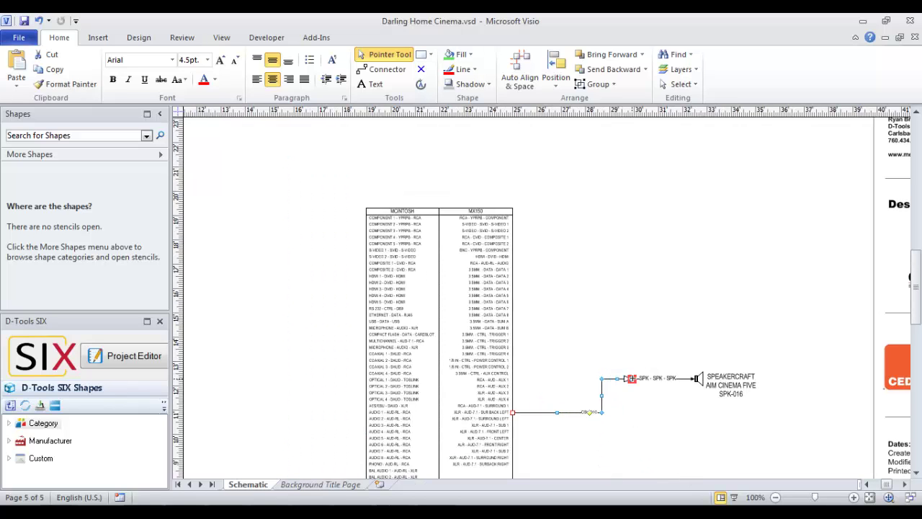
pyautogui.click(666, 416)
pyautogui.scroll(3, 666, 417)
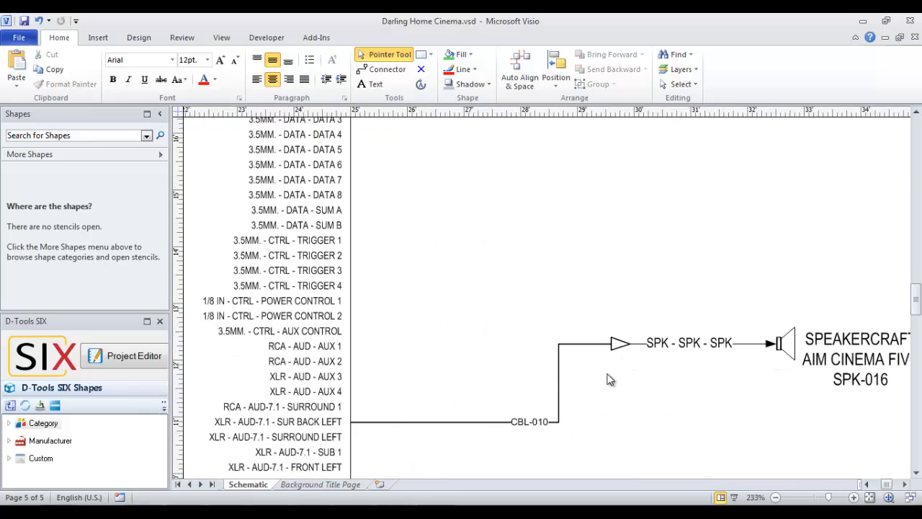
pyautogui.scroll(-2, 611, 379)
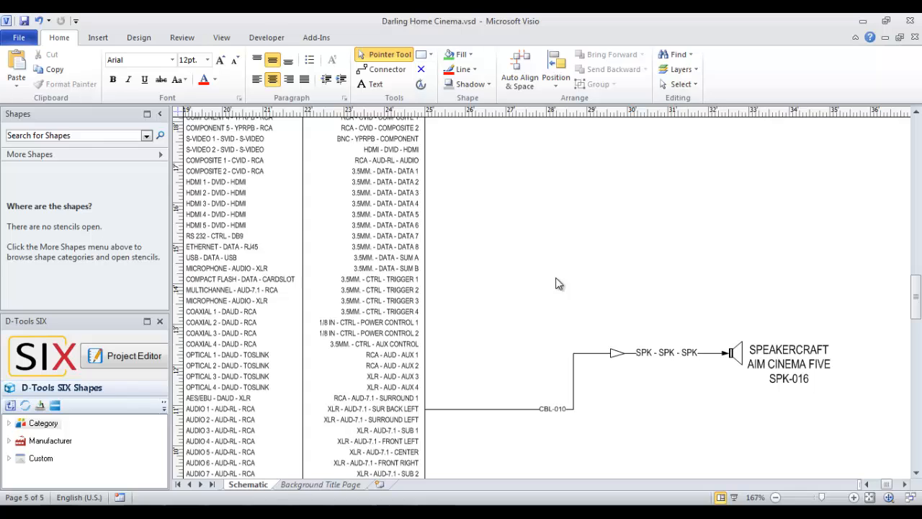